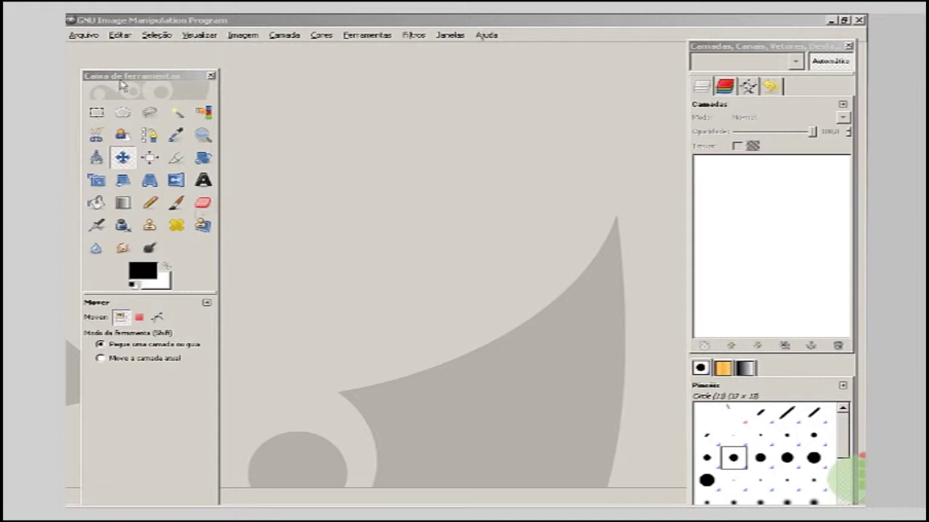
# Open the 2560×1920 globe JPG from the ceead_gimp folder
pyautogui.click(85, 37)
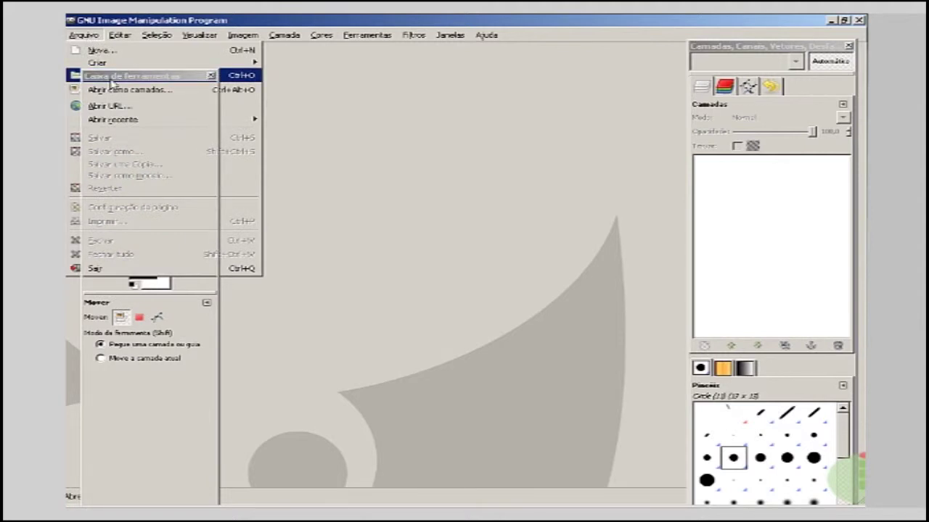
pyautogui.click(111, 76)
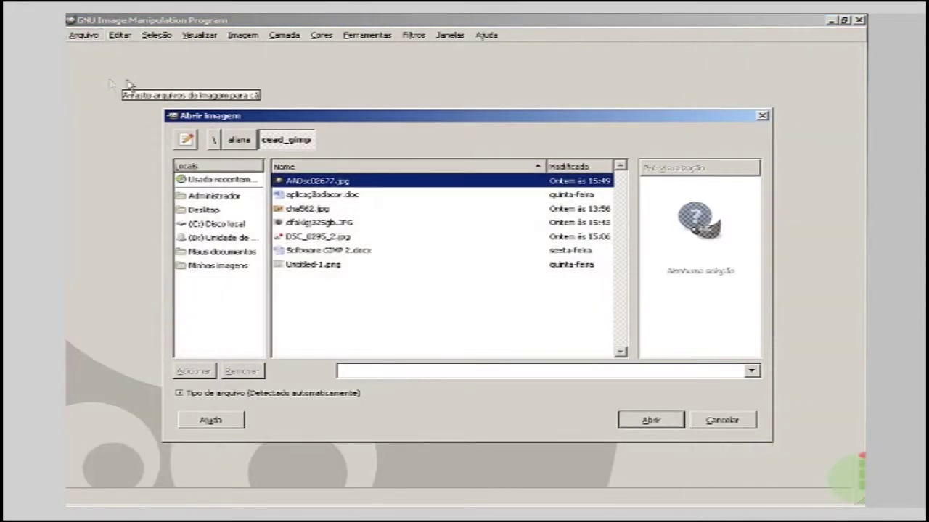
pyautogui.click(345, 225)
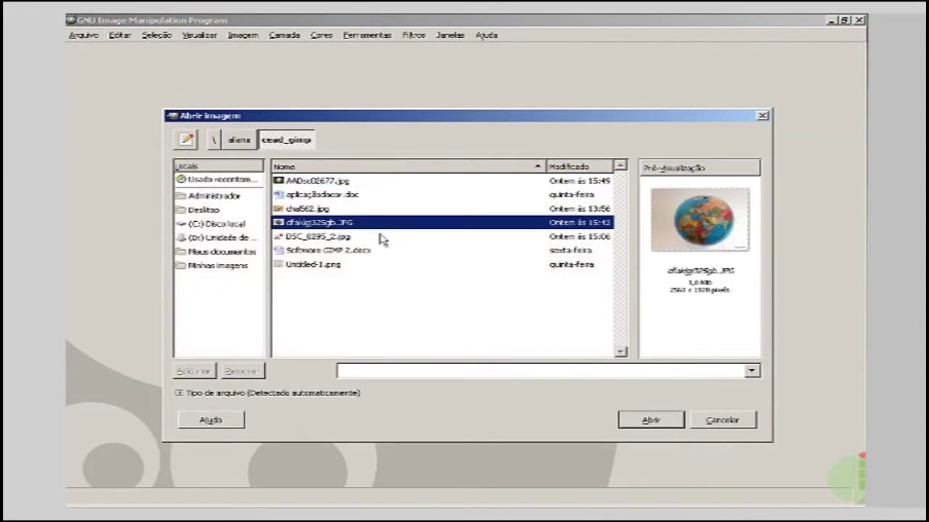
pyautogui.click(651, 424)
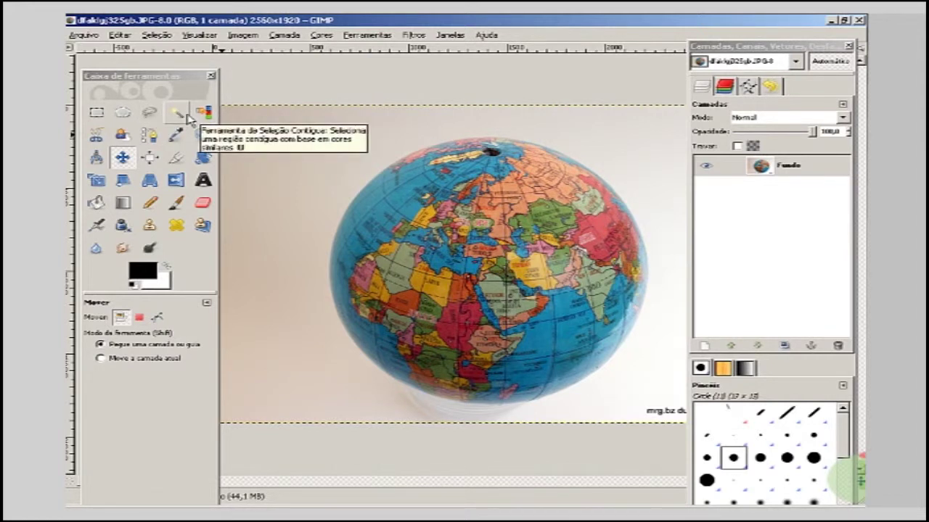
# Fit an elliptical selection of about 1615×1600 px at 600,200 around the globe
pyautogui.click(123, 113)
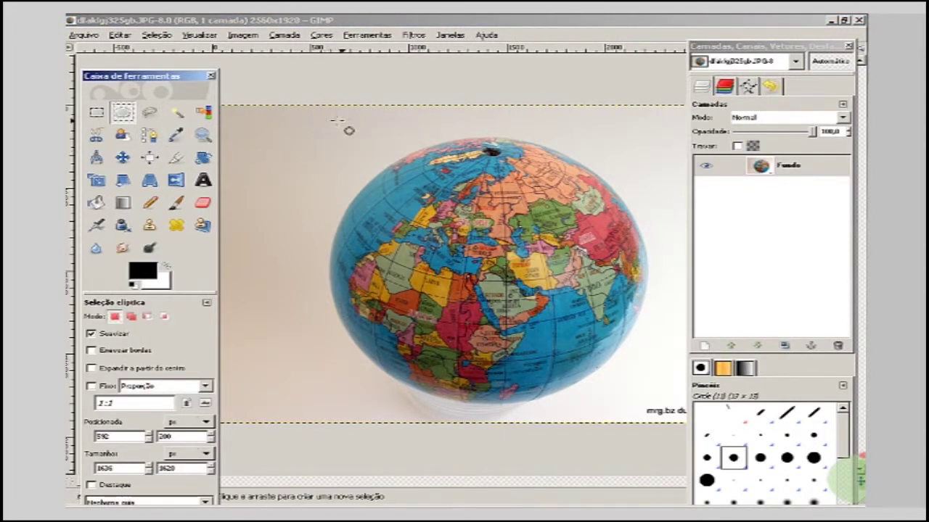
pyautogui.moveTo(344, 124); pyautogui.dragTo(395, 174)
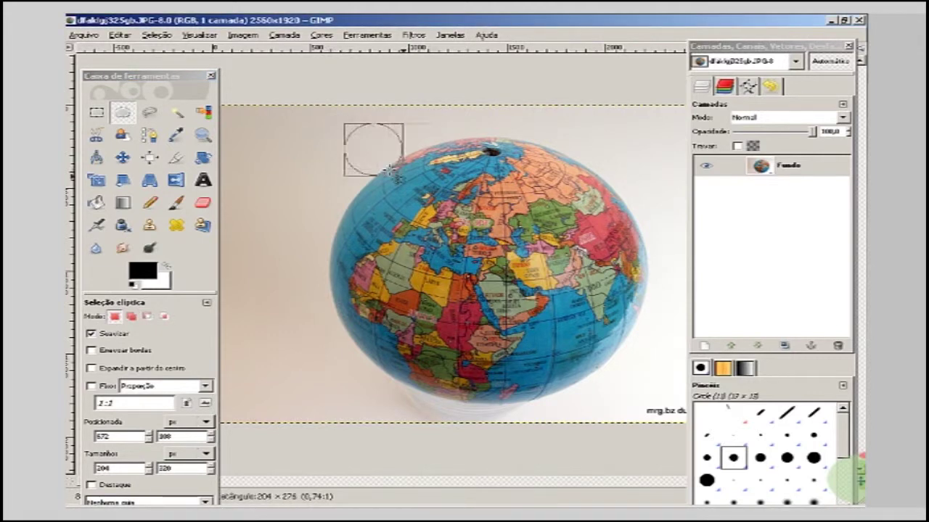
pyautogui.moveTo(390, 171)
pyautogui.mouseDown()
pyautogui.moveTo(608, 358)
pyautogui.moveTo(646, 404)
pyautogui.mouseUp()
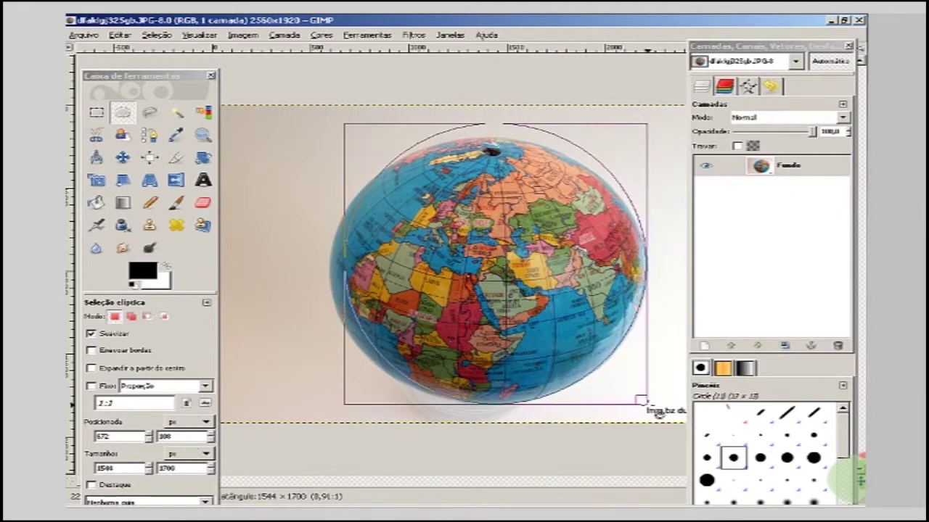
pyautogui.moveTo(641, 400); pyautogui.dragTo(643, 401)
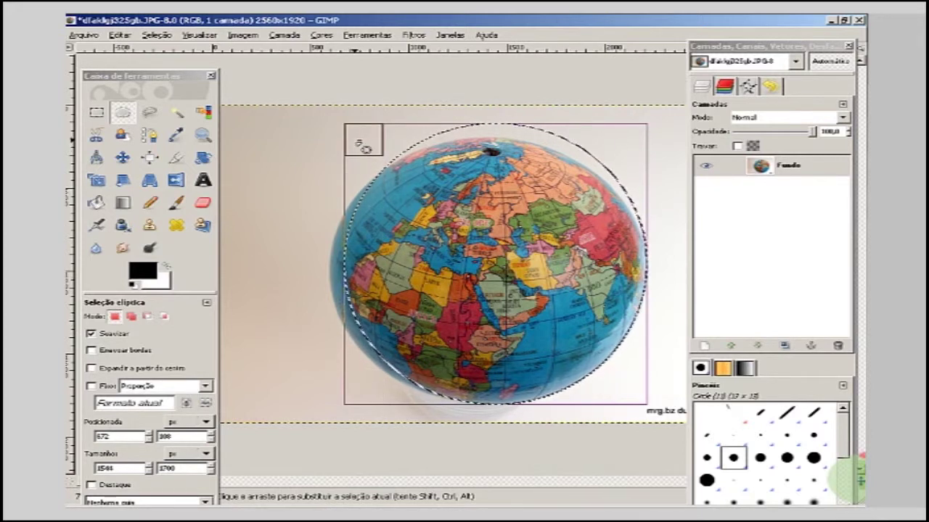
pyautogui.moveTo(362, 146); pyautogui.dragTo(350, 156)
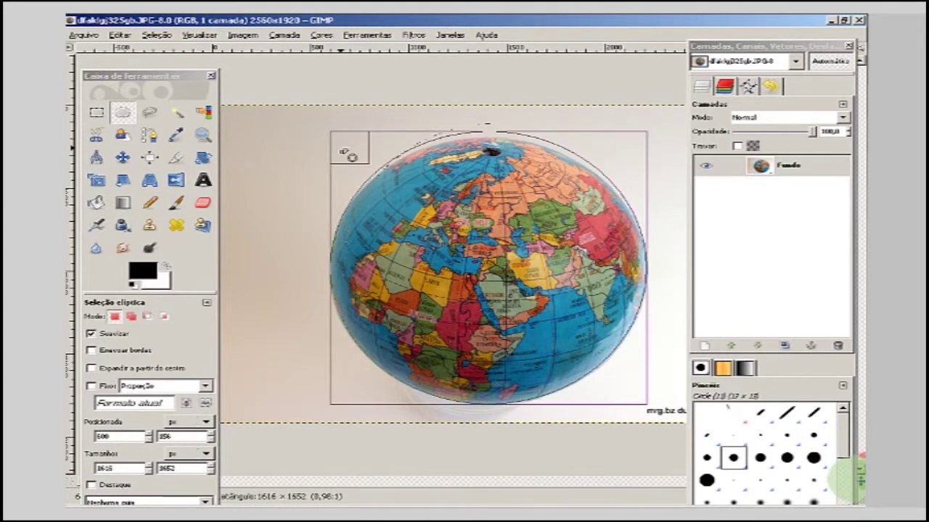
pyautogui.press('Return')
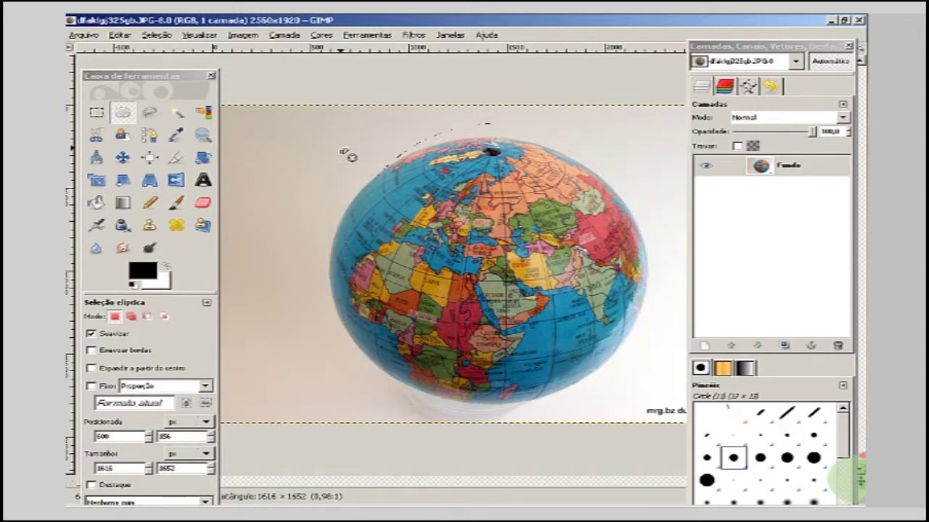
pyautogui.click(348, 155)
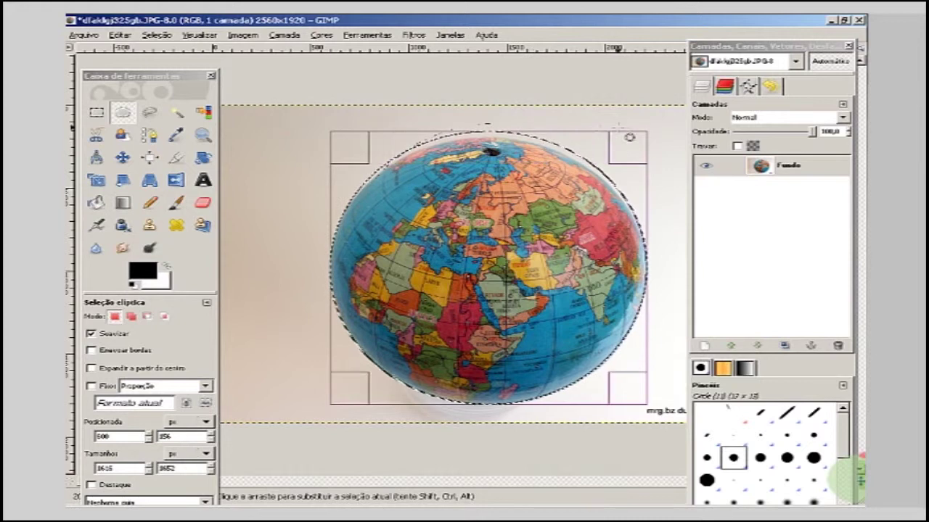
pyautogui.moveTo(630, 139); pyautogui.dragTo(644, 154)
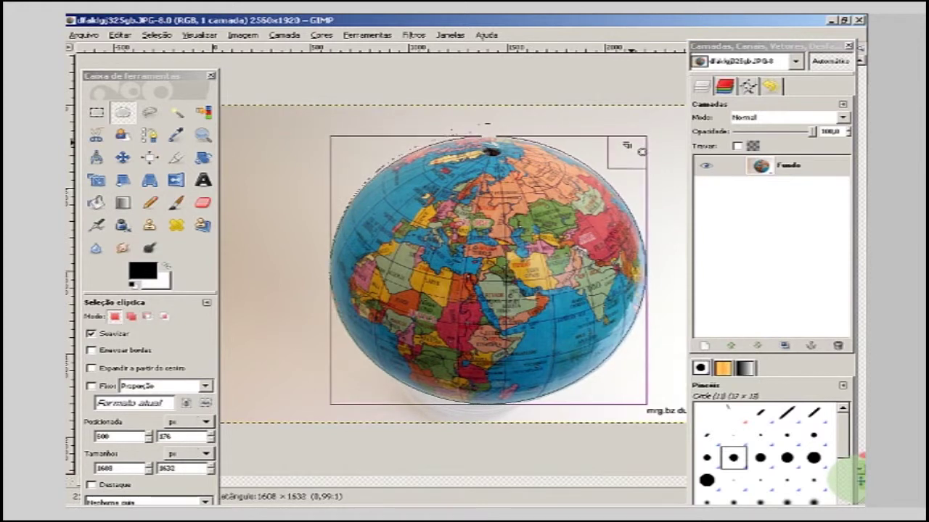
pyautogui.click(644, 155)
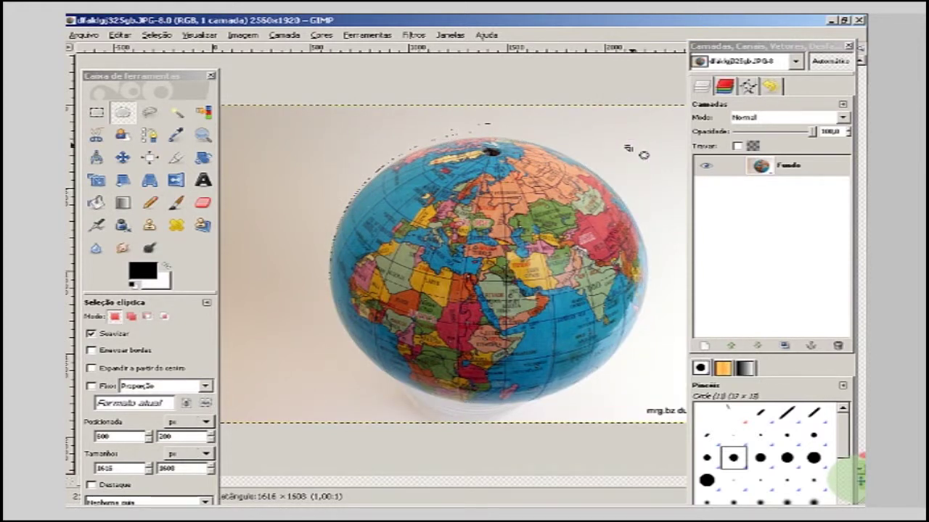
pyautogui.click(643, 155)
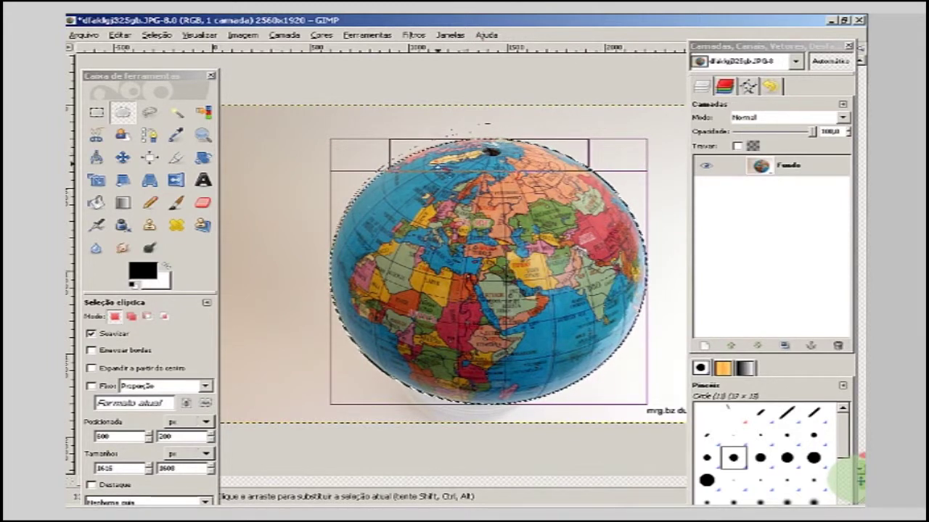
pyautogui.moveTo(488, 270)
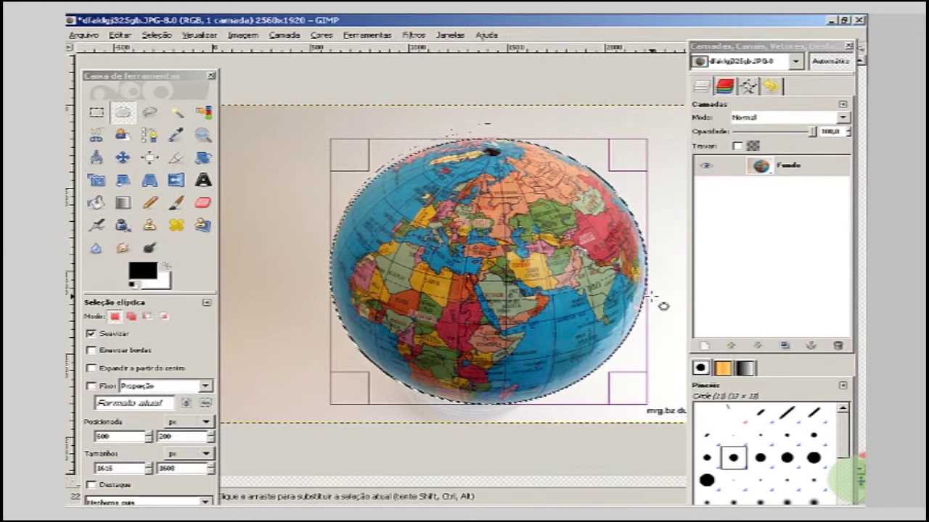
# Add an alpha channel to the Fundo layer, then undo the test deletion
pyautogui.click(754, 48)
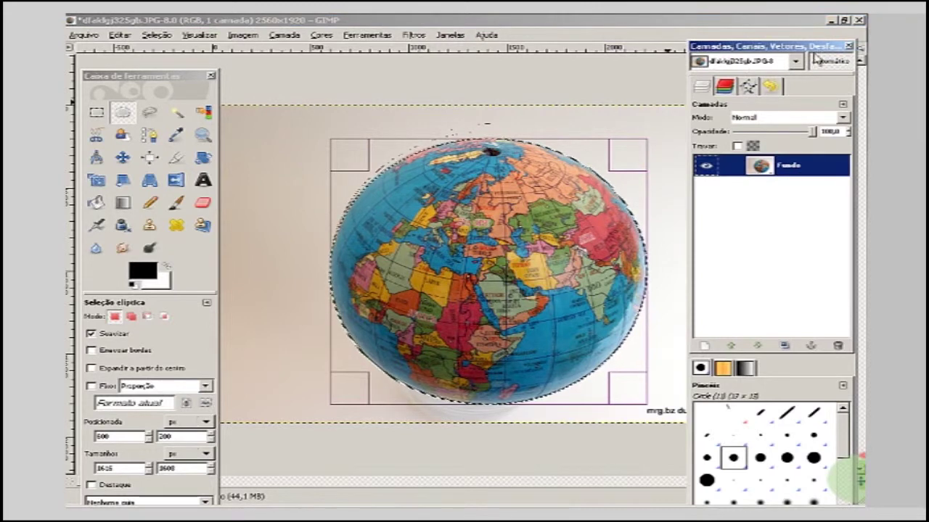
pyautogui.rightClick(816, 170)
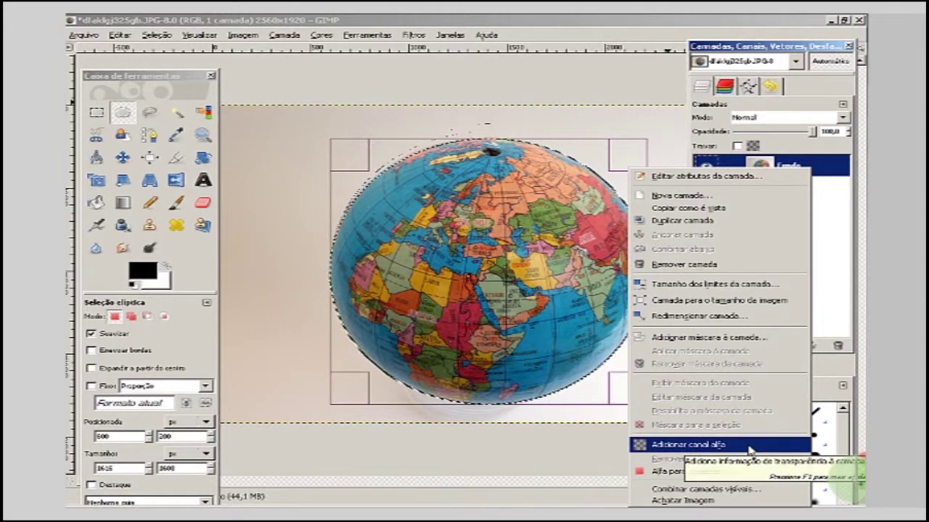
pyautogui.click(750, 446)
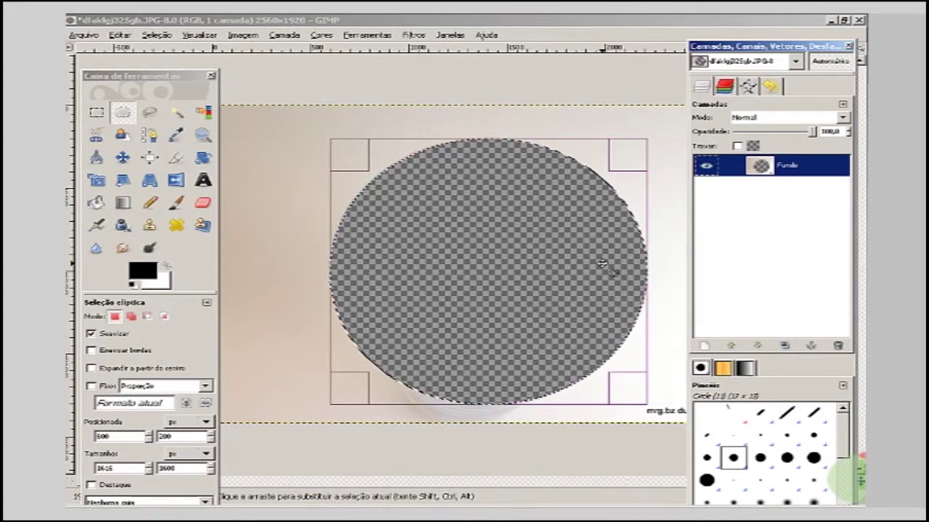
pyautogui.hotkey('ctrl', 'z')
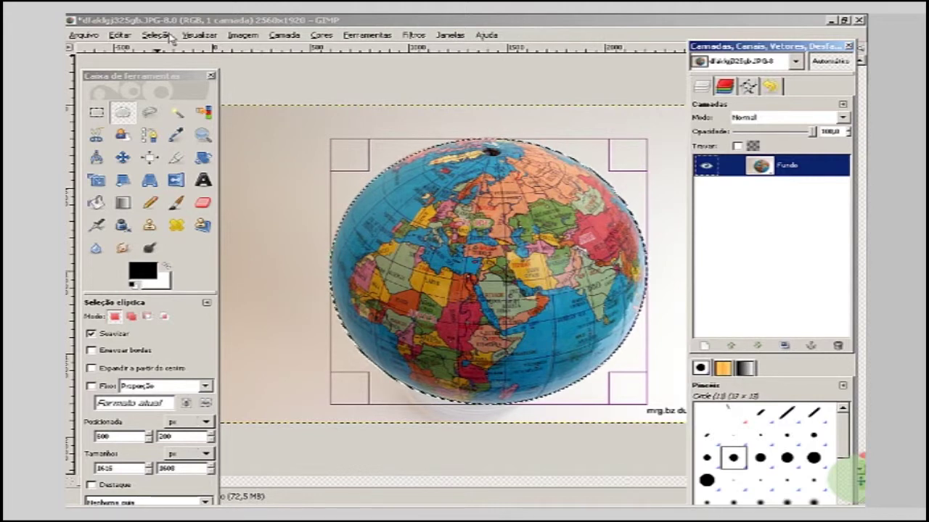
# Invert the selection and delete the background around the globe to transparency
pyautogui.click(157, 35)
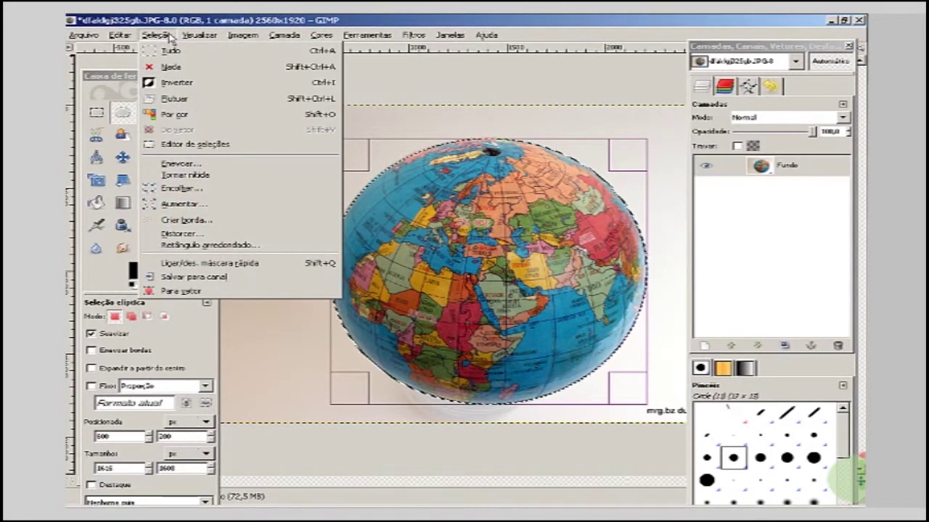
pyautogui.click(179, 85)
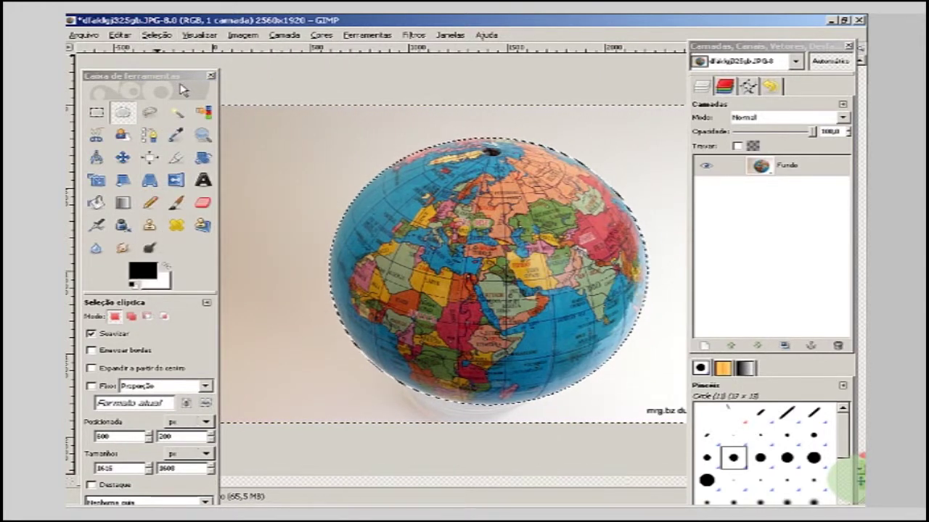
pyautogui.press('Delete')
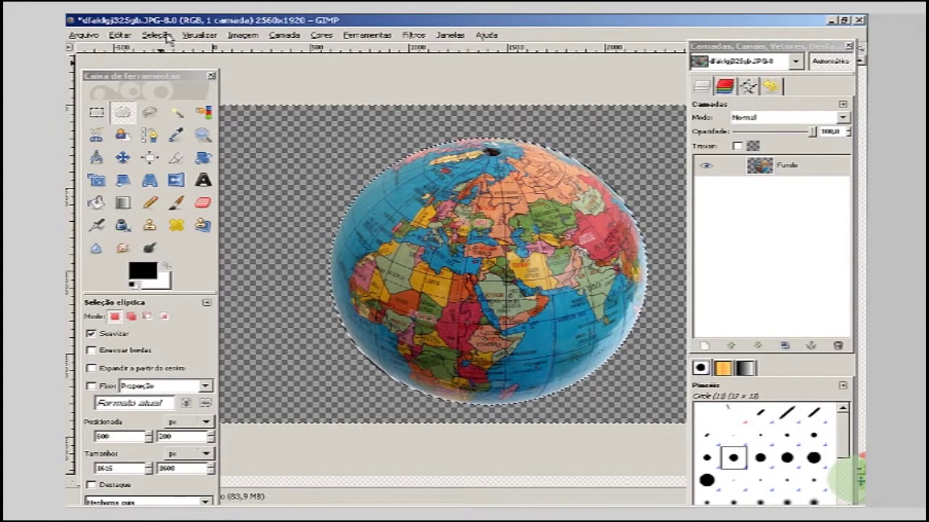
# Deselect everything with Select > None, leaving the globe on transparency
pyautogui.click(156, 35)
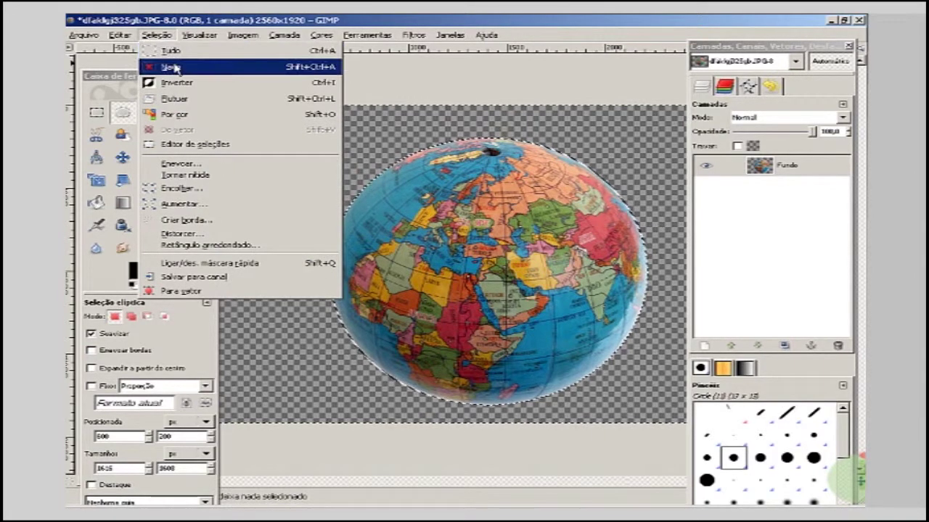
pyautogui.click(174, 68)
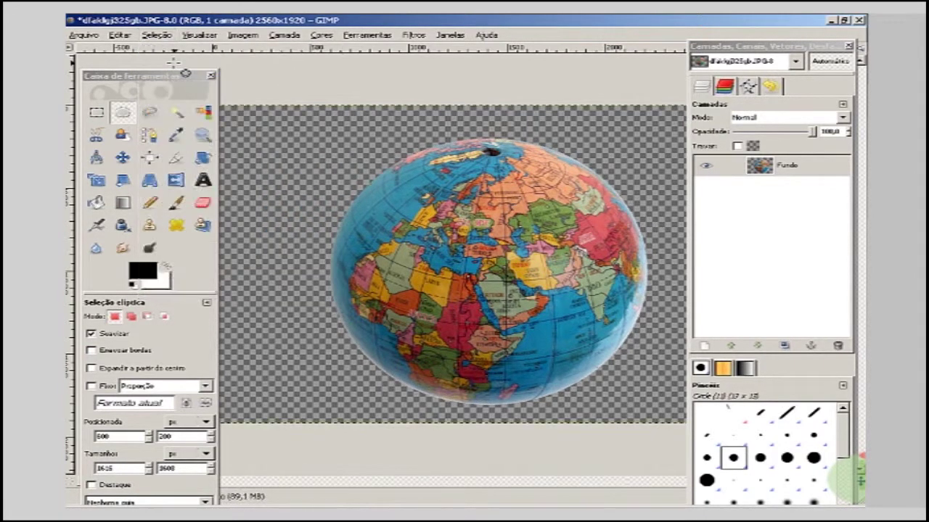